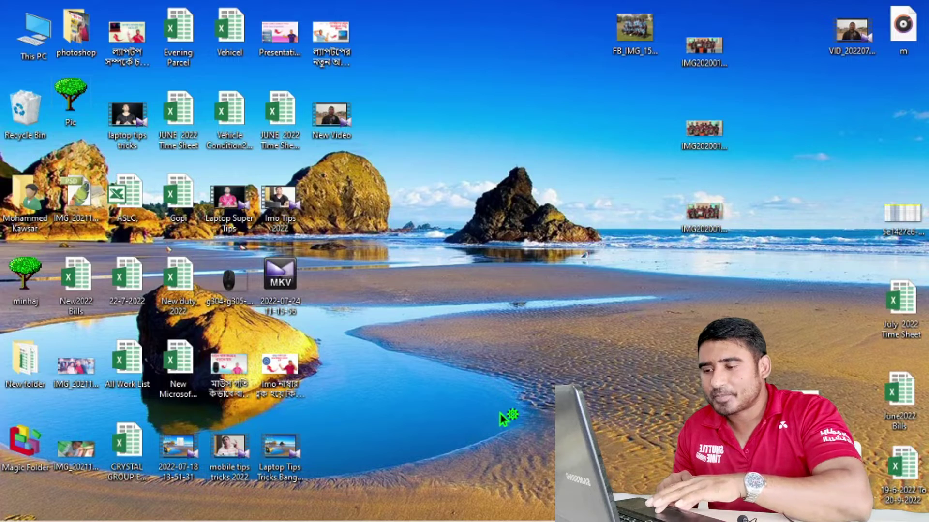
Open the taskbar settings and switch automatic hiding in desktop mode off and back on
{"action": "mouse_move", "coordinate": [541, 519]}
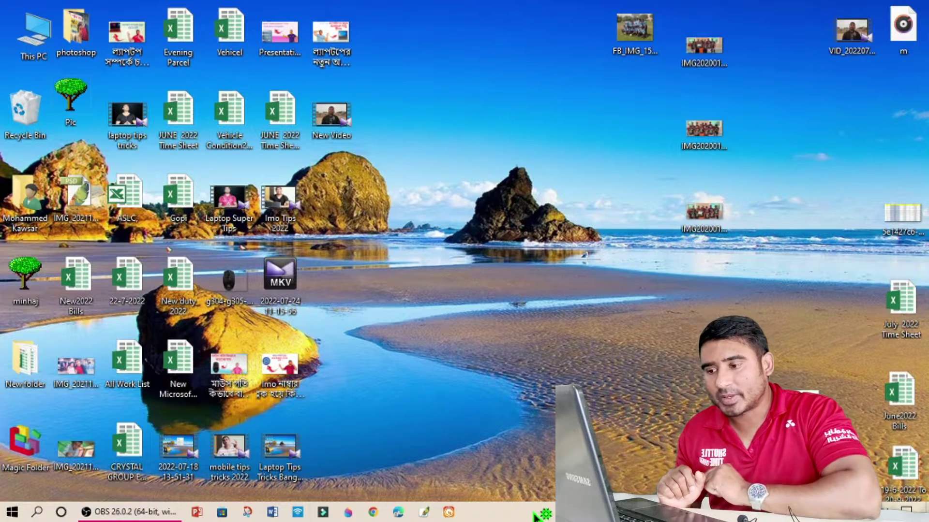
{"action": "right_click", "coordinate": [535, 517]}
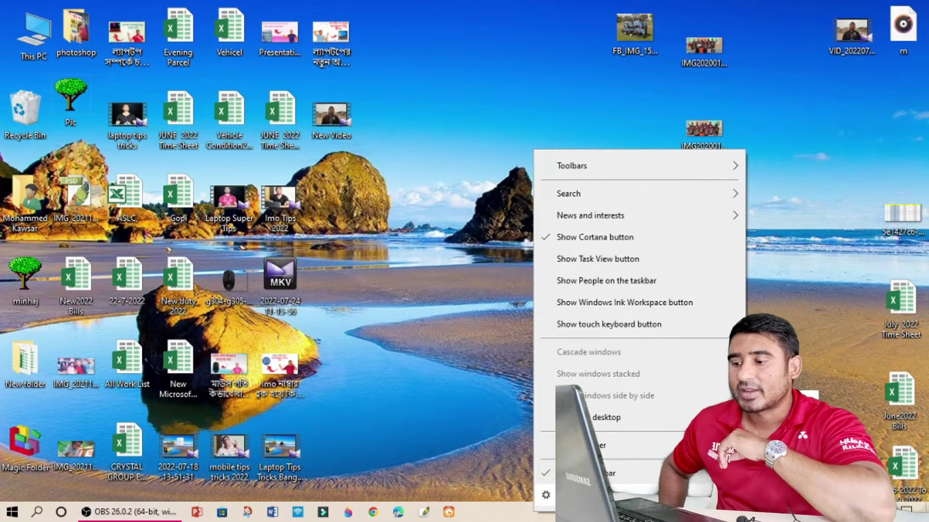
{"action": "left_click", "coordinate": [581, 495]}
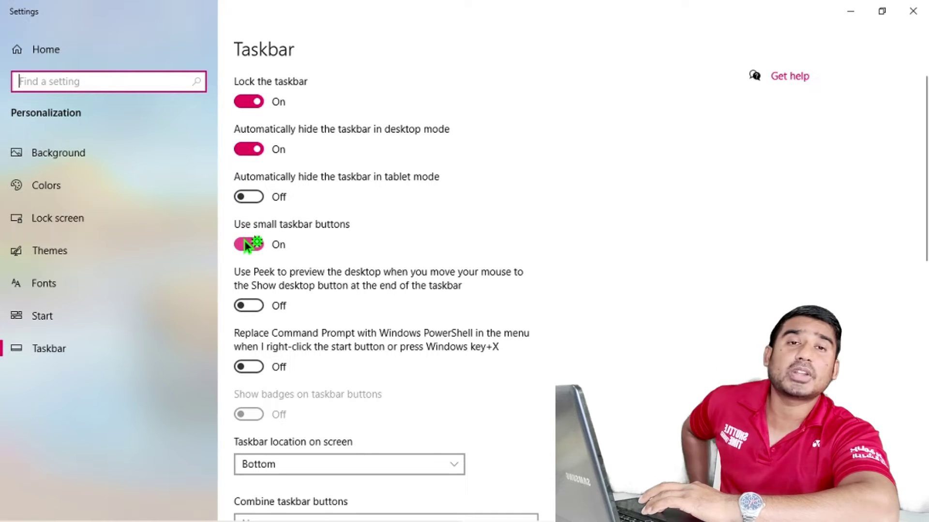
{"action": "left_click", "coordinate": [249, 151]}
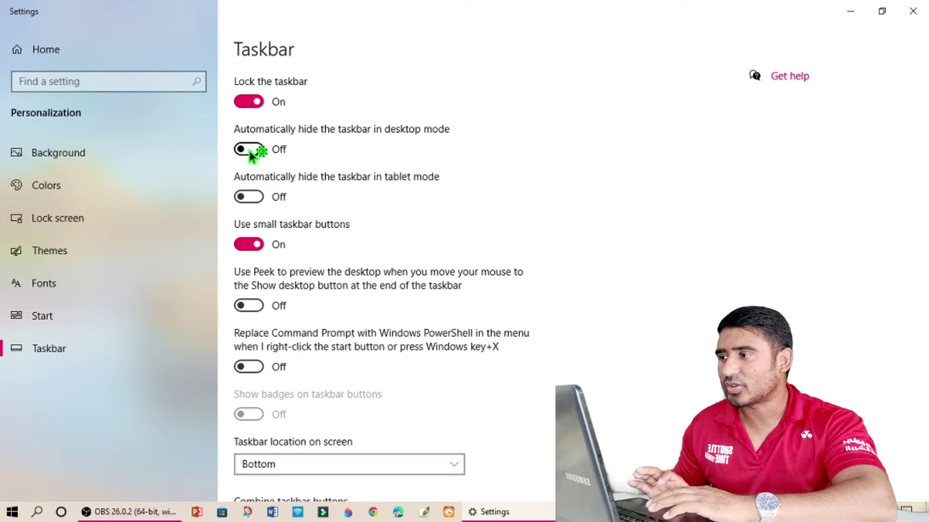
{"action": "left_click", "coordinate": [248, 150]}
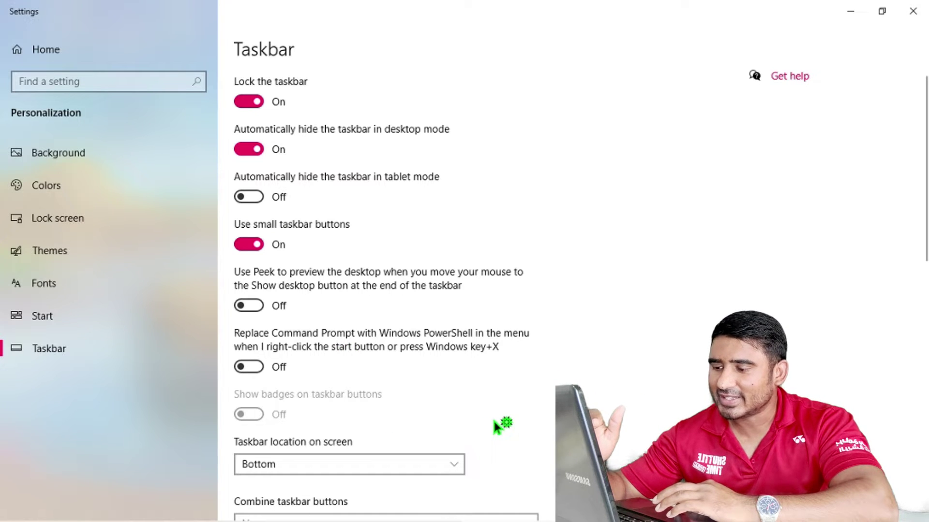
{"action": "mouse_move", "coordinate": [512, 519]}
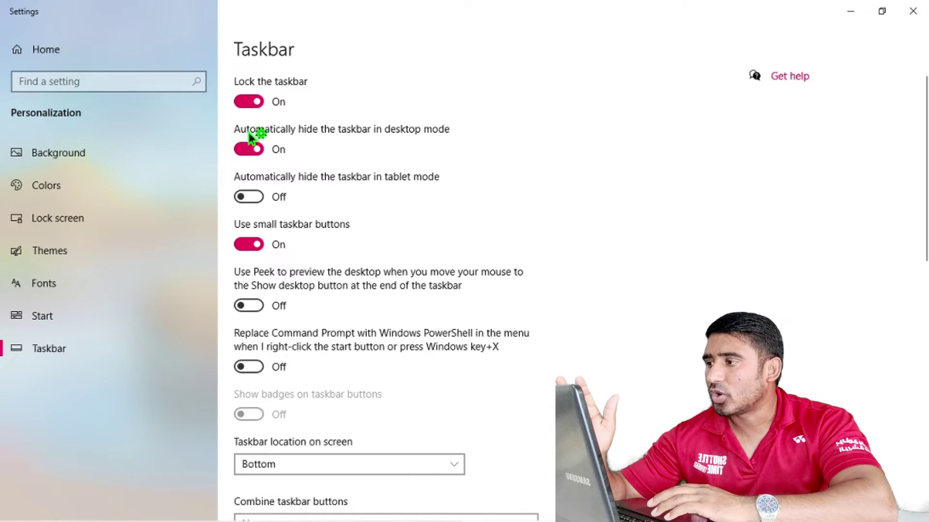
Unlock the taskbar, lock it again, and close the settings window
{"action": "left_click", "coordinate": [241, 99]}
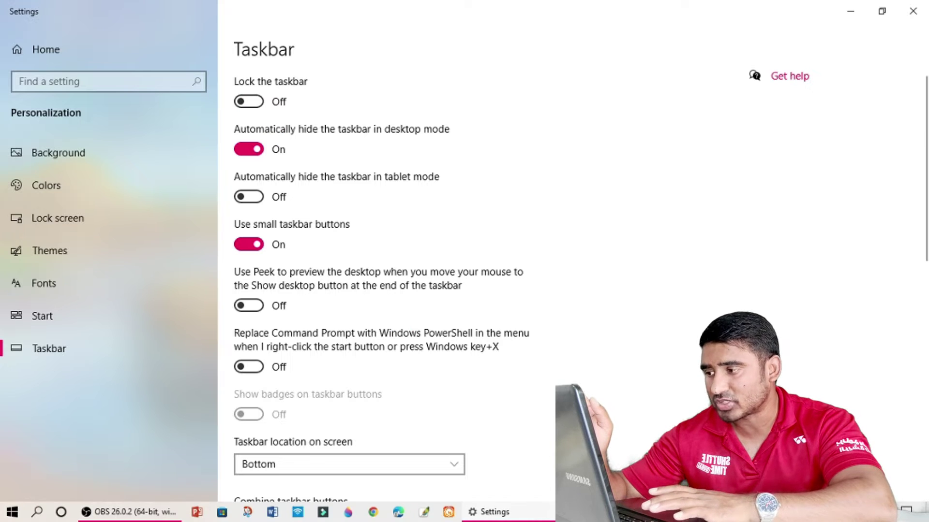
{"action": "right_click", "coordinate": [629, 512]}
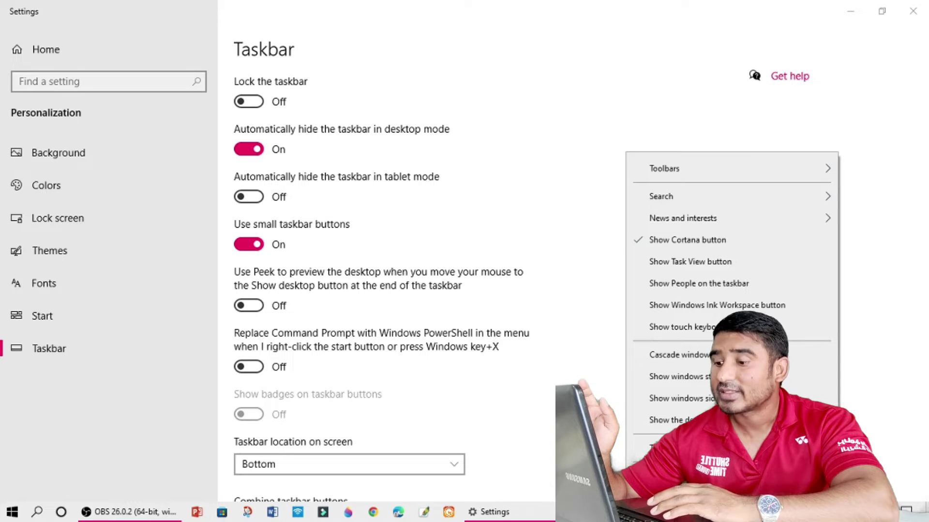
{"action": "key", "text": "Escape"}
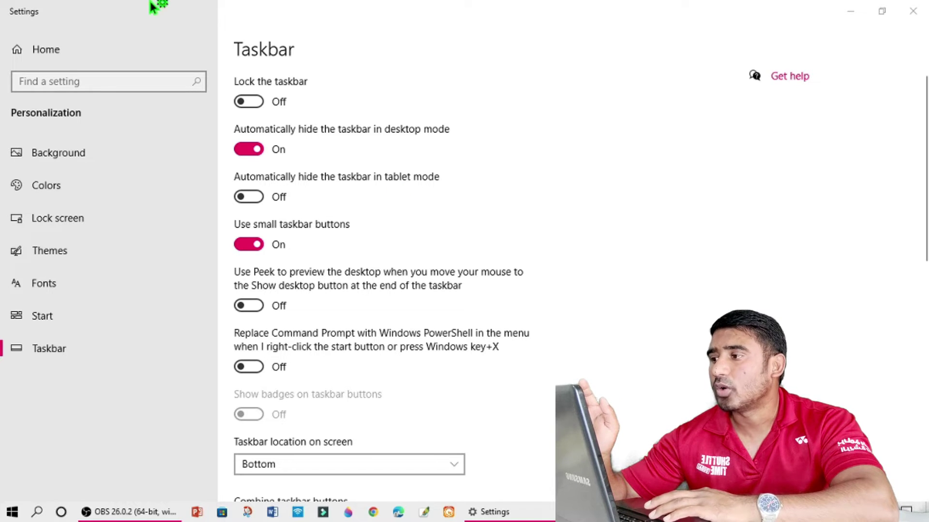
{"action": "left_click", "coordinate": [250, 102]}
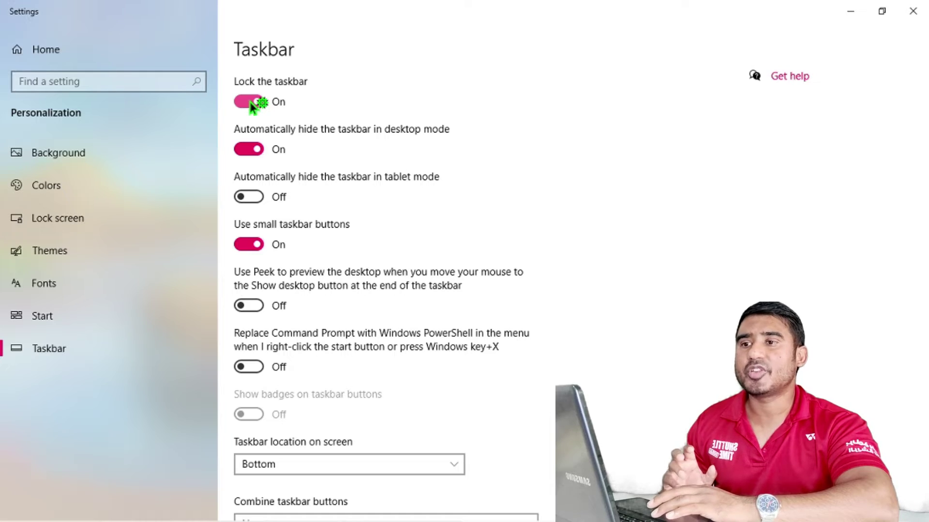
{"action": "left_click", "coordinate": [913, 11]}
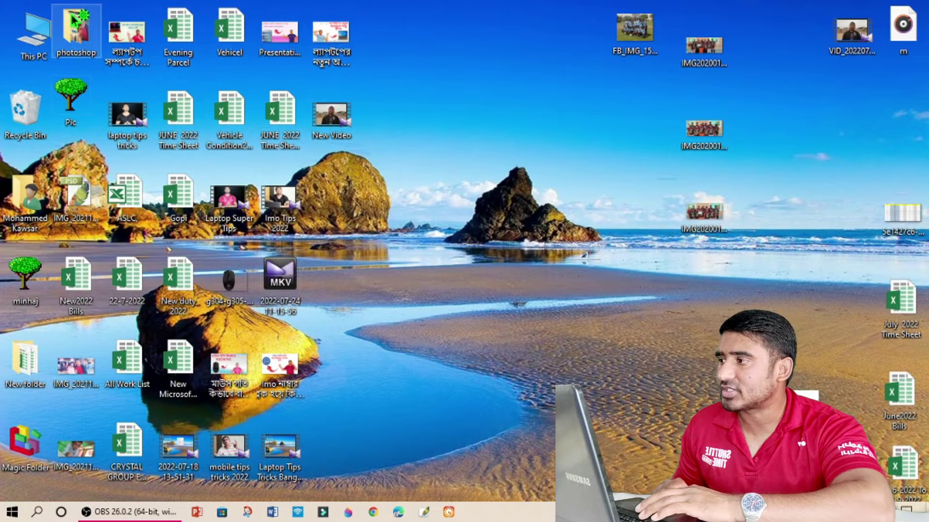
Move the photoshop folder to the empty area near the middle of the desktop
{"action": "left_click_drag", "start_coordinate": [72, 19], "coordinate": [461, 340]}
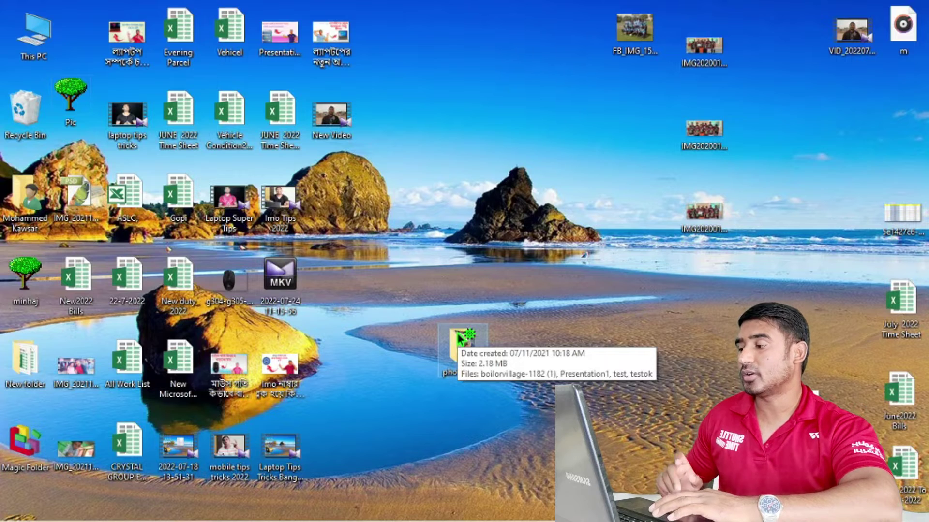
Pin Candy Crush Saga to the taskbar from the Start menu's list of all apps
{"action": "mouse_move", "coordinate": [12, 513]}
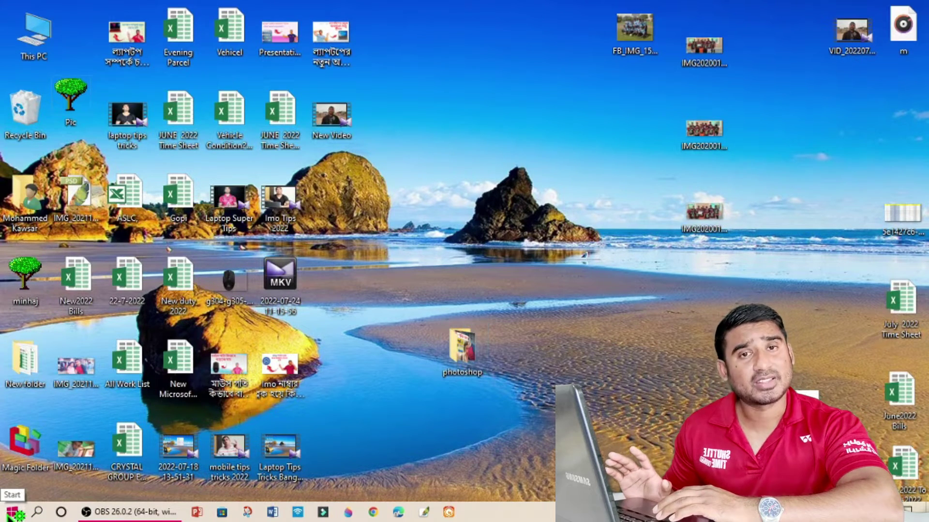
{"action": "left_click", "coordinate": [11, 513]}
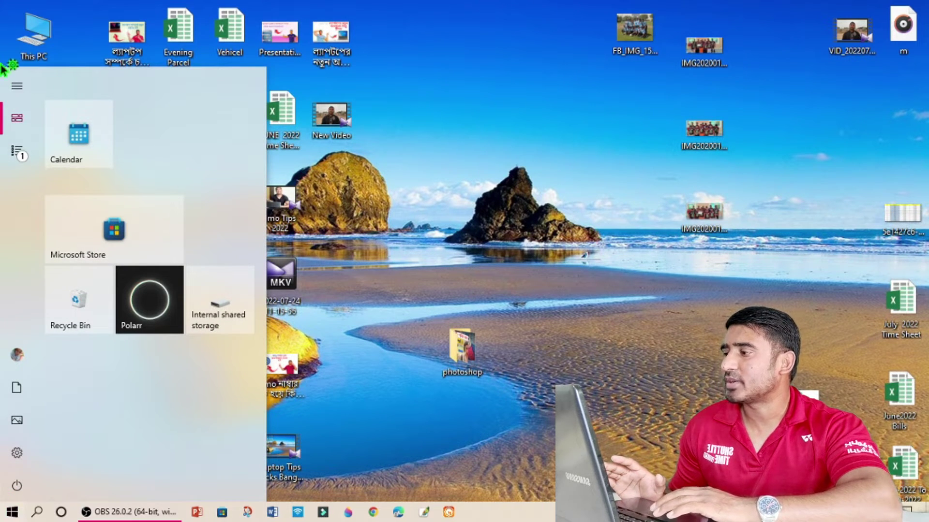
{"action": "left_click", "coordinate": [16, 154]}
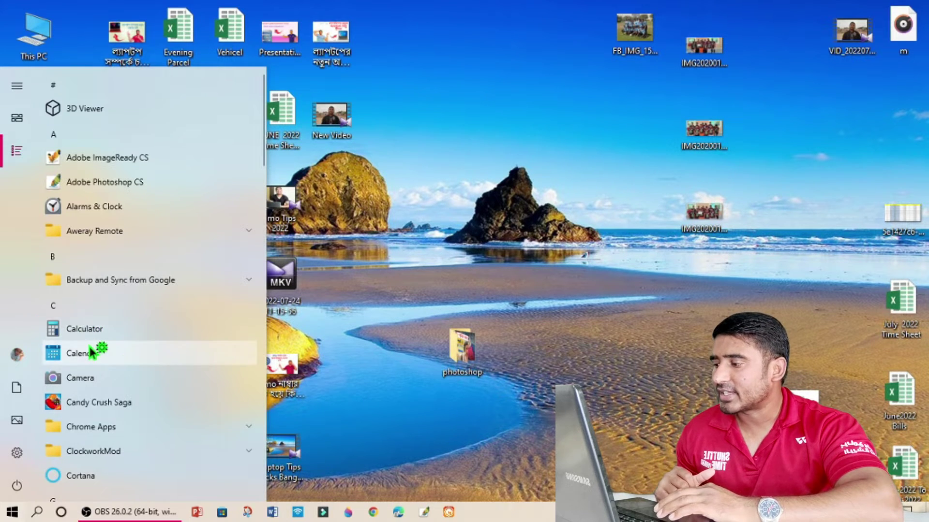
{"action": "right_click", "coordinate": [128, 408]}
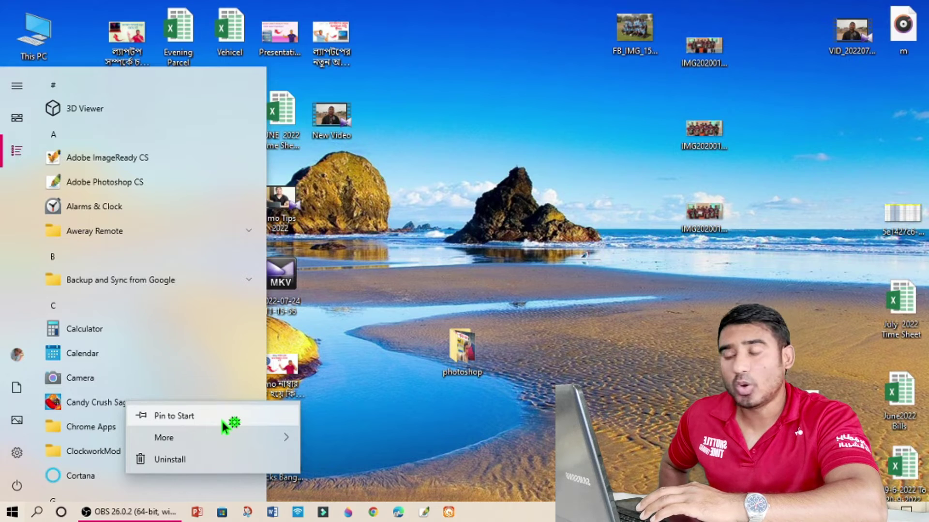
{"action": "mouse_move", "coordinate": [213, 441]}
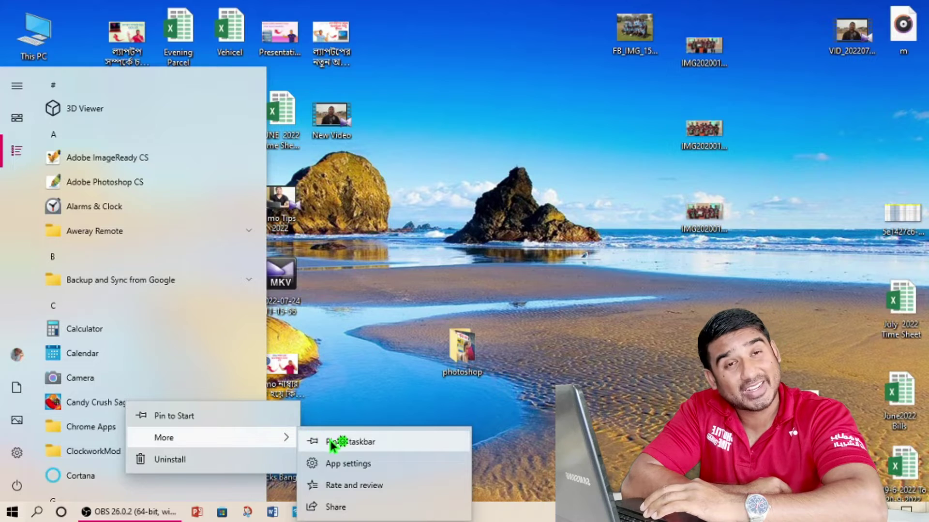
{"action": "left_click", "coordinate": [375, 443]}
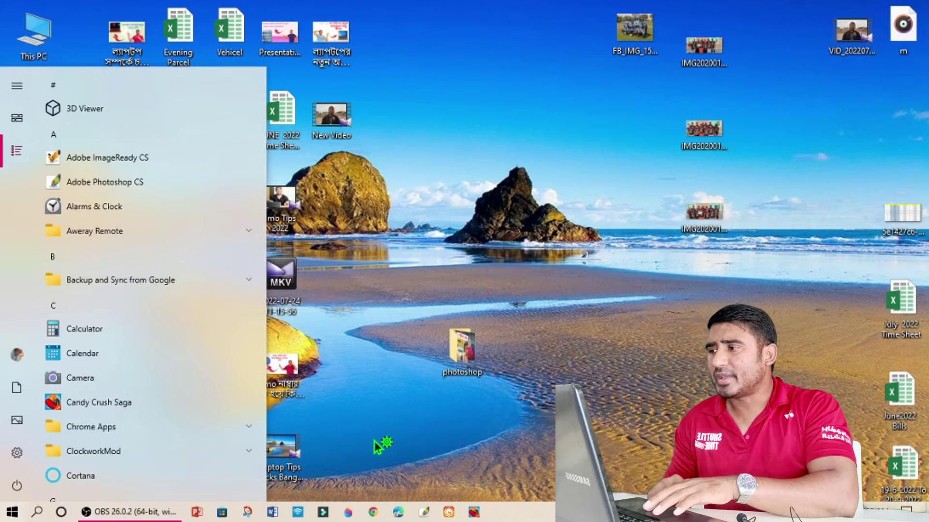
Close the Start menu and refresh the desktop
{"action": "left_click", "coordinate": [471, 101]}
{"action": "right_click", "coordinate": [476, 96]}
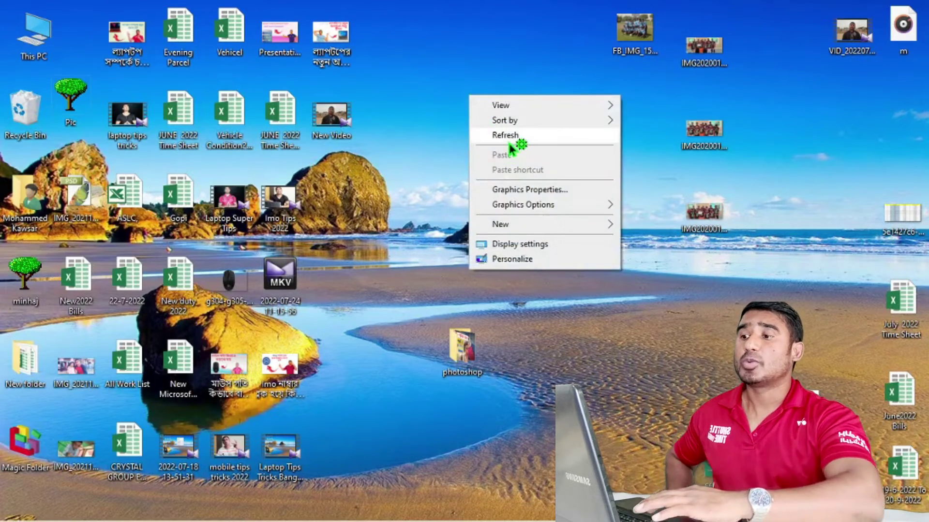
{"action": "left_click", "coordinate": [506, 137]}
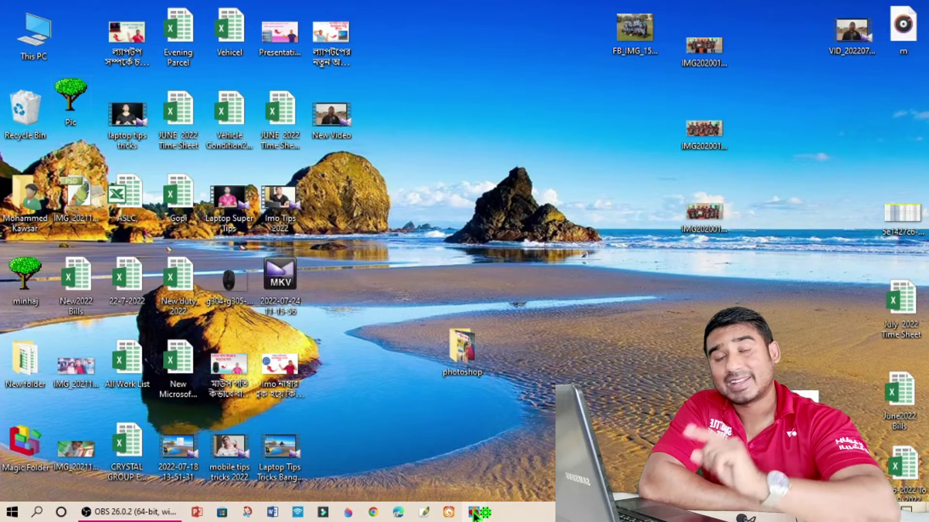
Unpin Candy Crush Saga from the taskbar
{"action": "right_click", "coordinate": [474, 515]}
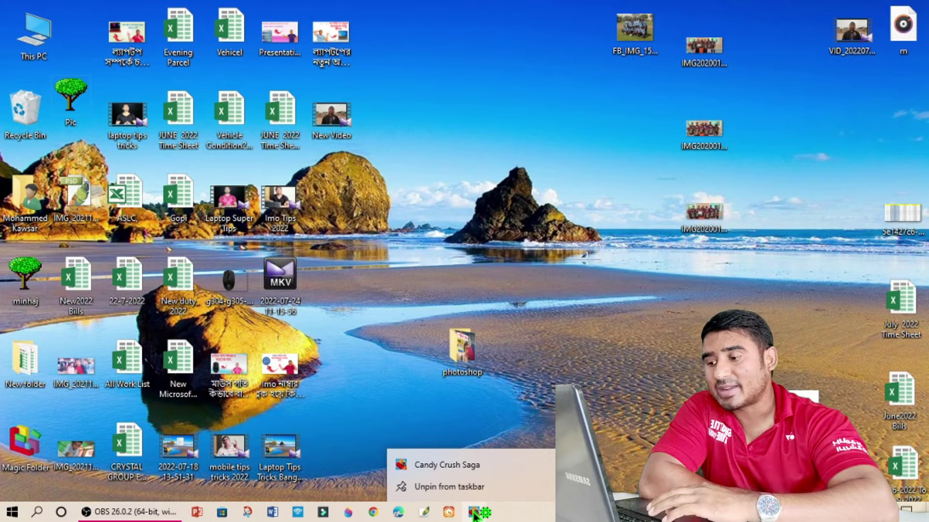
{"action": "left_click", "coordinate": [452, 487]}
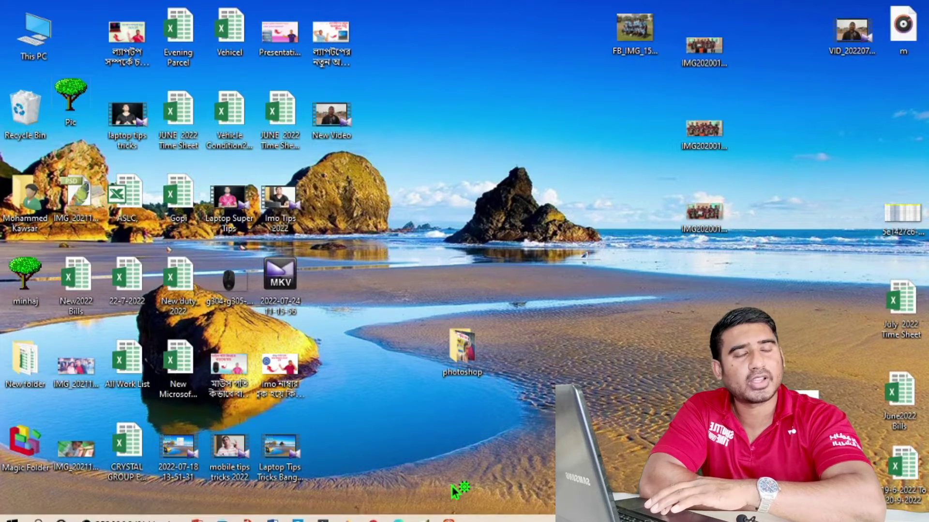
{"action": "mouse_move", "coordinate": [490, 516]}
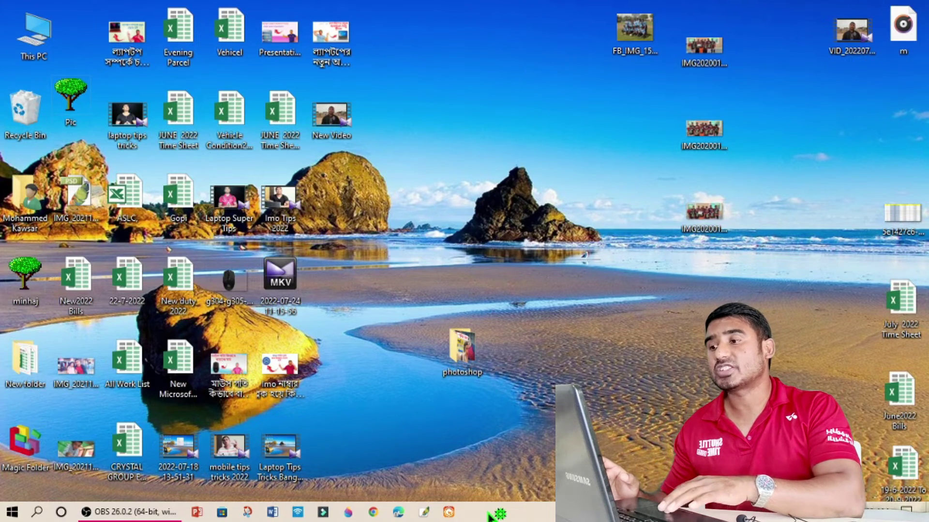
Refresh the desktop several times in a row
{"action": "right_click", "coordinate": [458, 156]}
{"action": "left_click", "coordinate": [485, 194]}
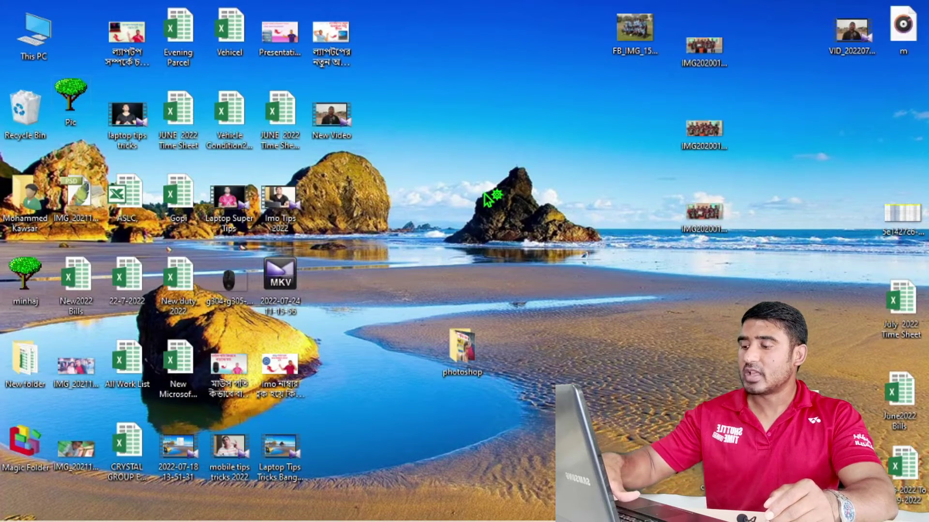
{"action": "key", "text": "F5"}
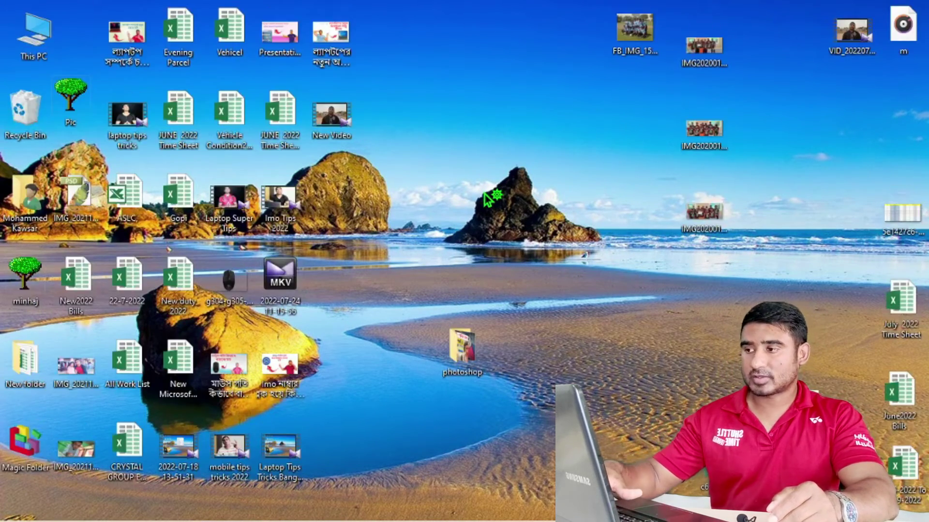
{"action": "key", "text": "F5"}
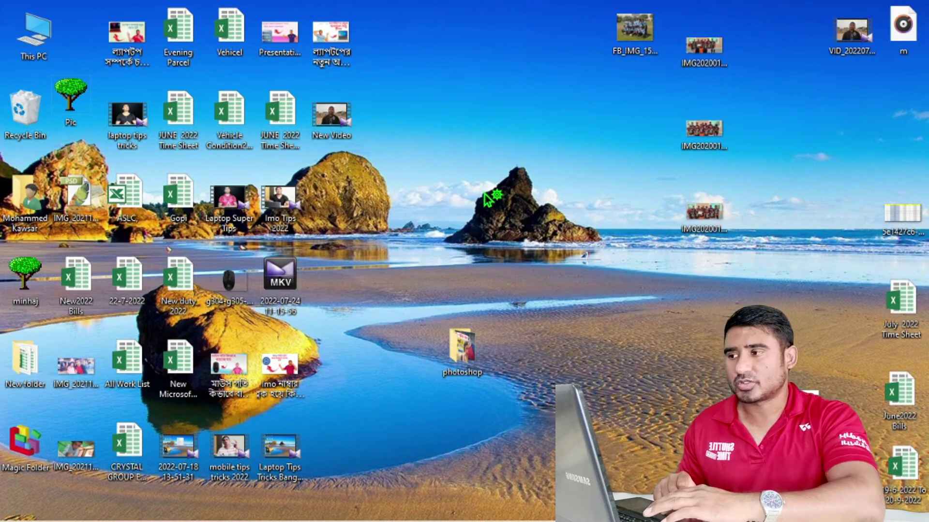
Rename the New Video file on the desktop as "new videos"
{"action": "double_click", "coordinate": [332, 116]}
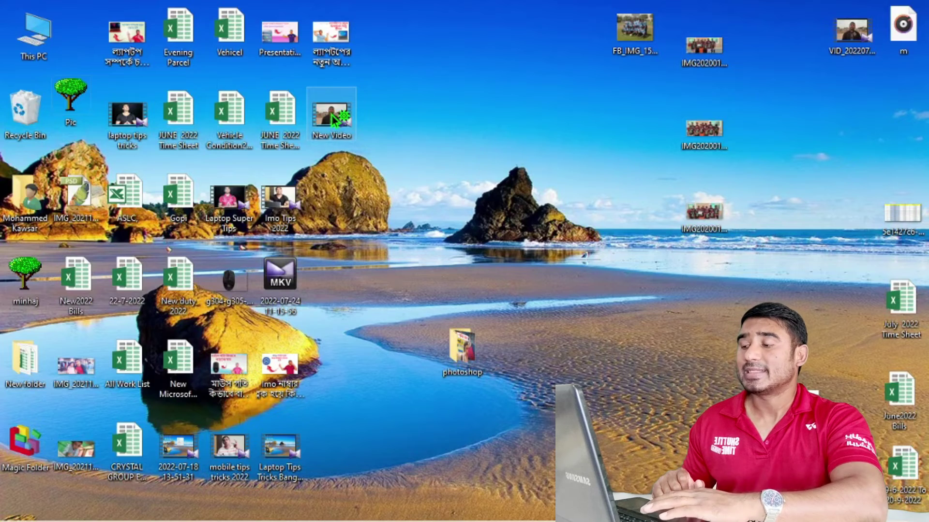
{"action": "right_click", "coordinate": [332, 114]}
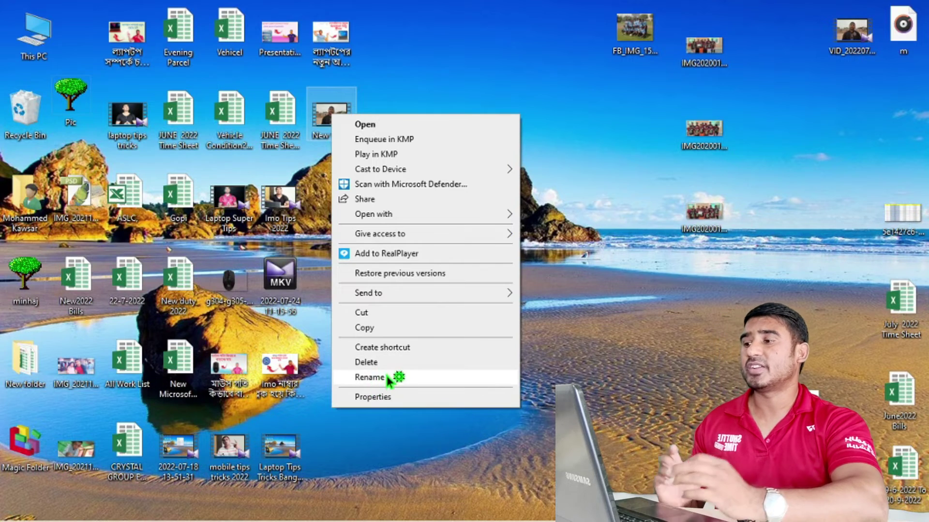
{"action": "left_click", "coordinate": [370, 378]}
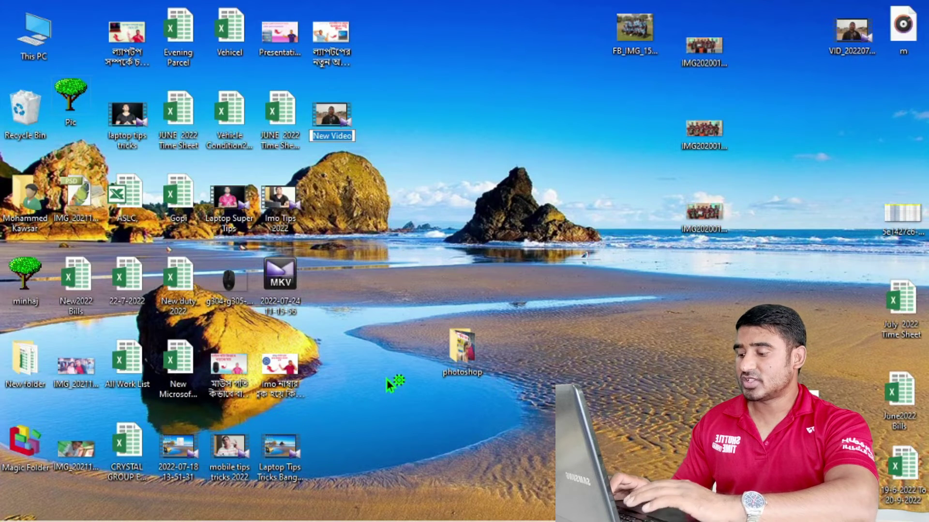
{"action": "type", "text": "new v"}
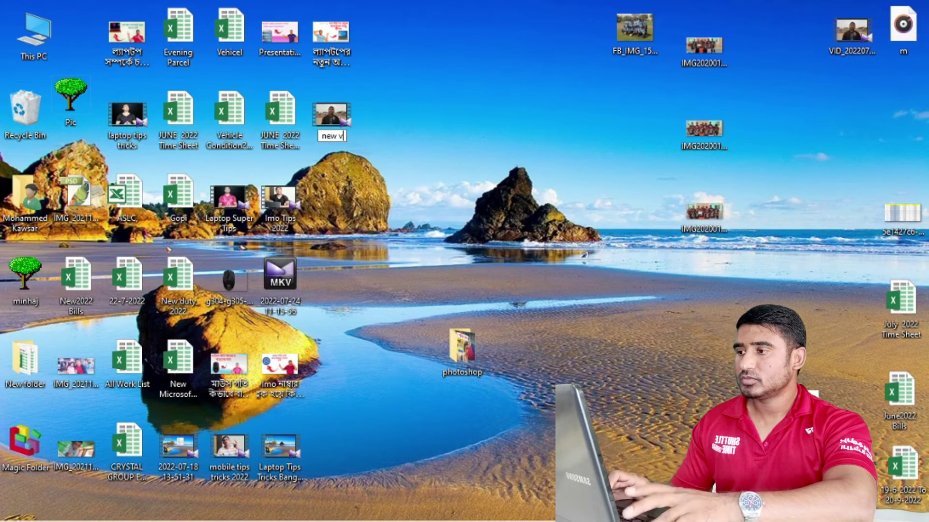
{"action": "type", "text": "ides"}
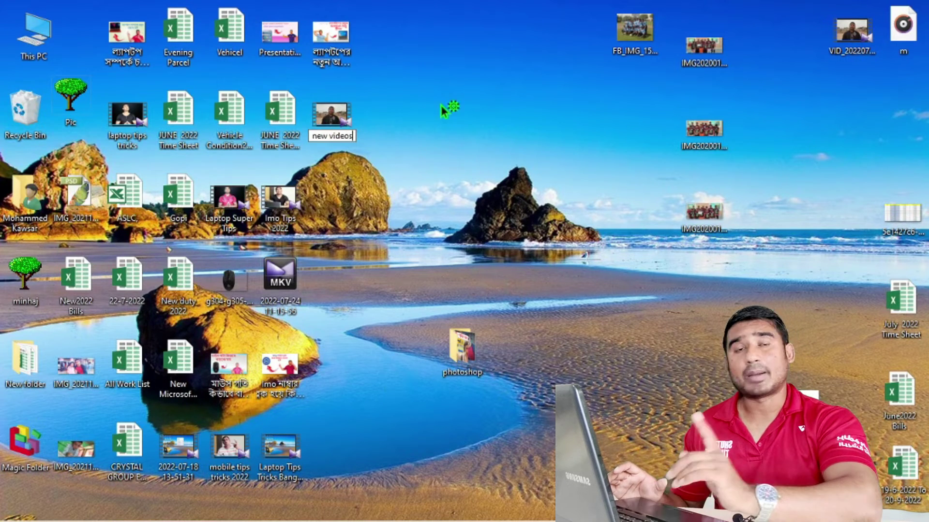
{"action": "key", "text": "Return"}
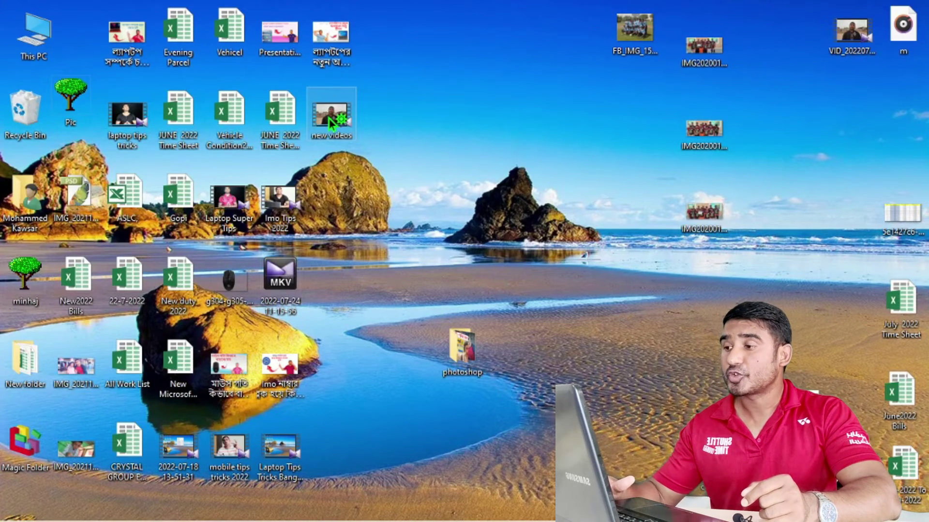
Rename the "new videos" file on the desktop as "dubai majrah"
{"action": "key", "text": "F2"}
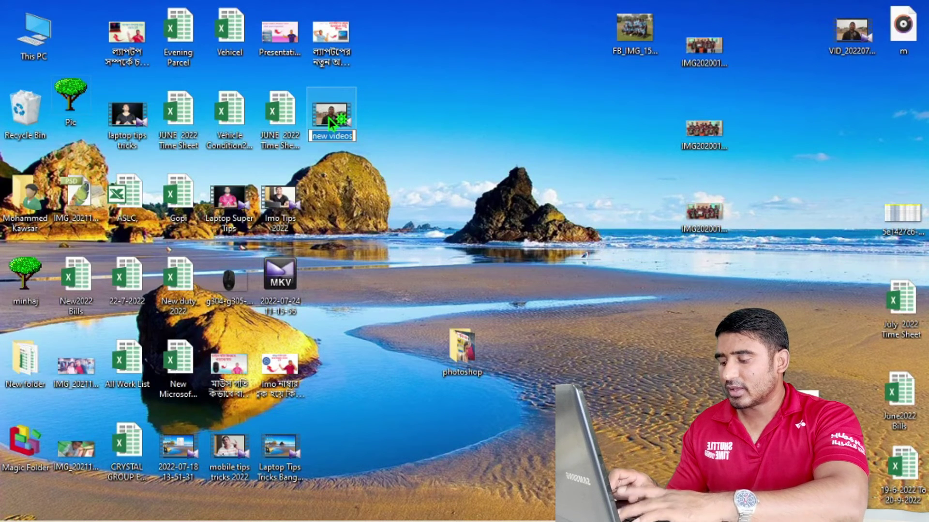
{"action": "type", "text": "duba"}
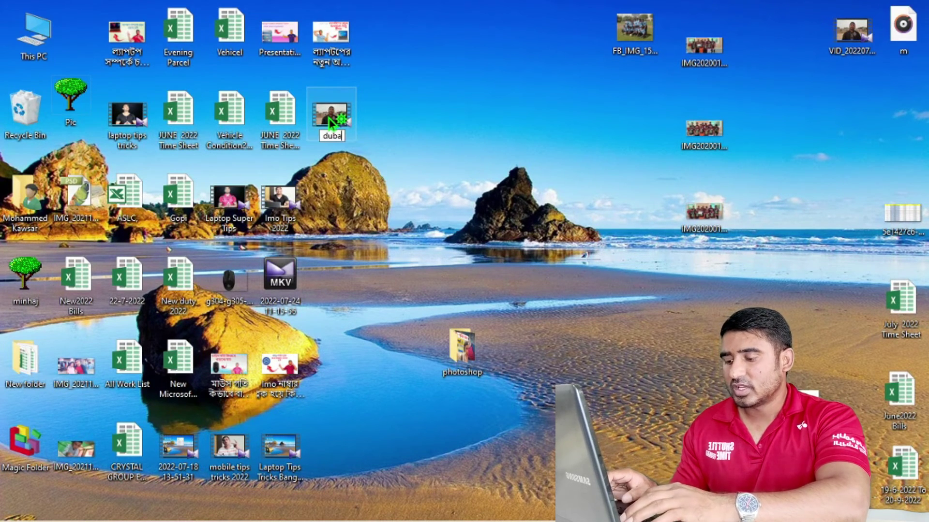
{"action": "type", "text": "i"}
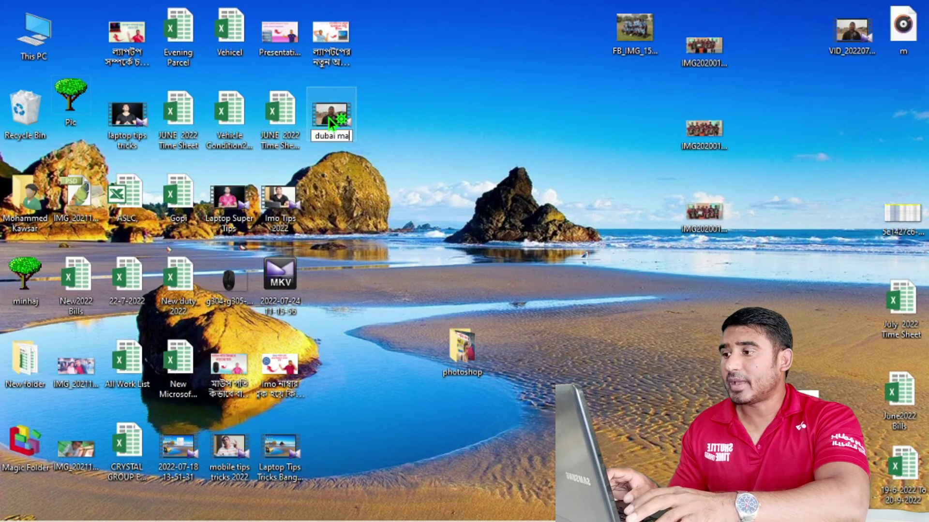
{"action": "type", "text": "maj"}
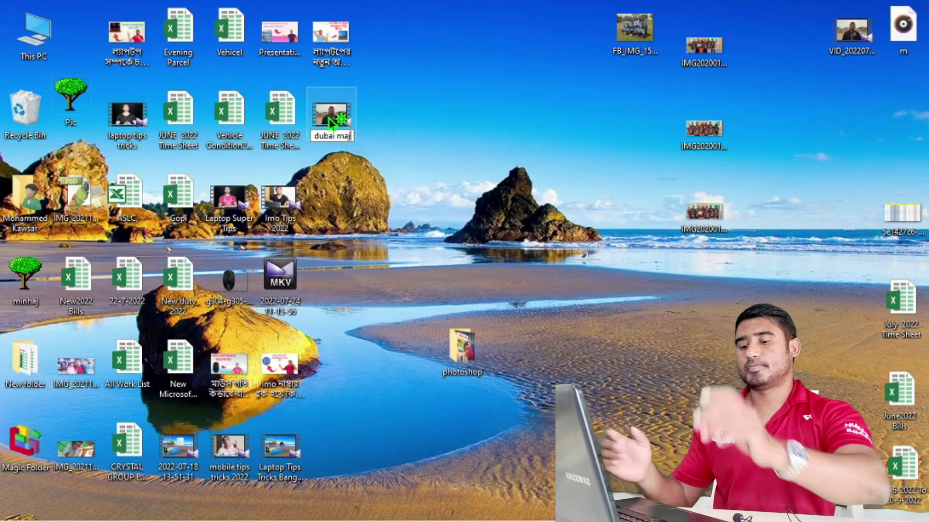
{"action": "type", "text": "rah"}
{"action": "key", "text": "Return"}
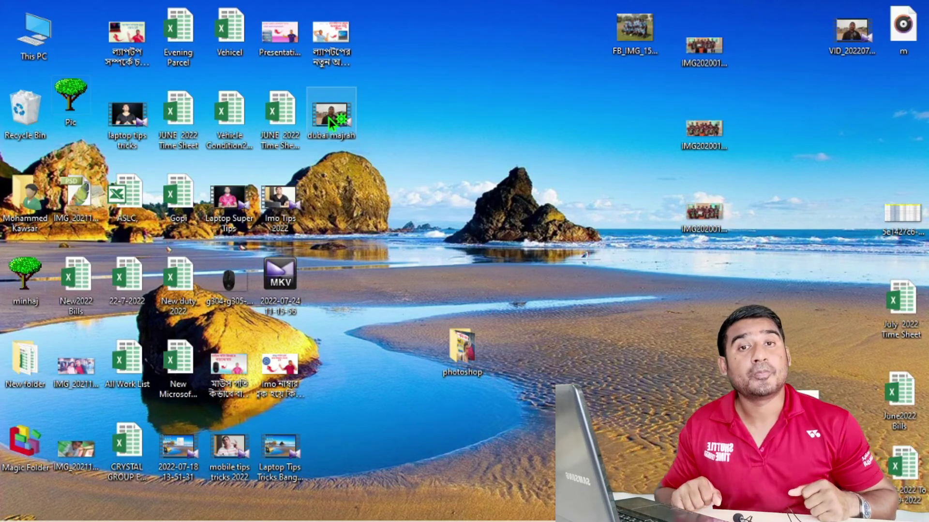